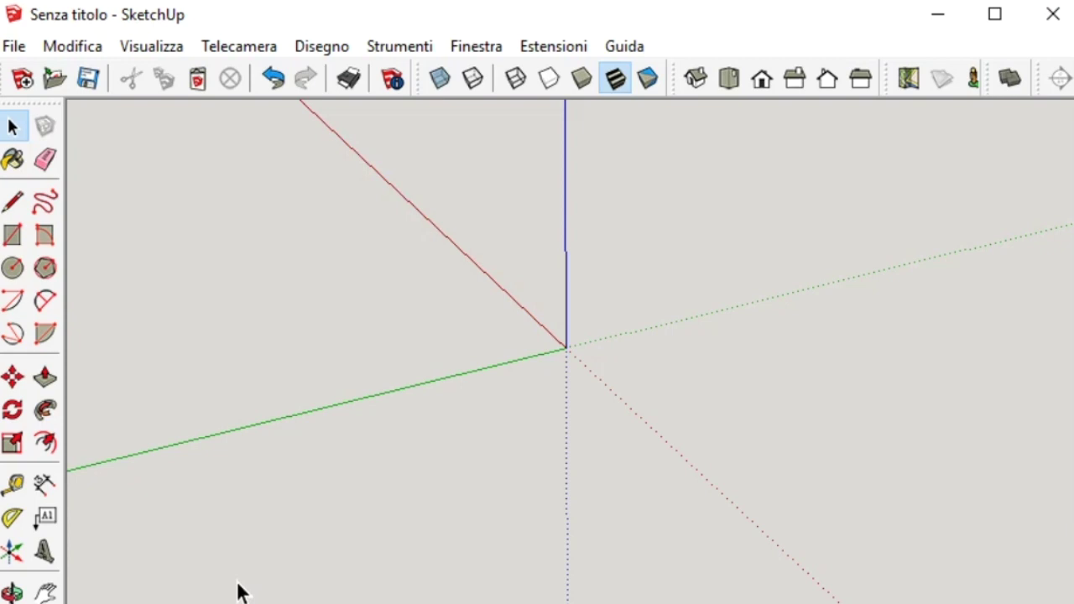
# Step: Draw a rectangle from the origin and push/pull it up into a solid box
pyautogui.click(12, 237)
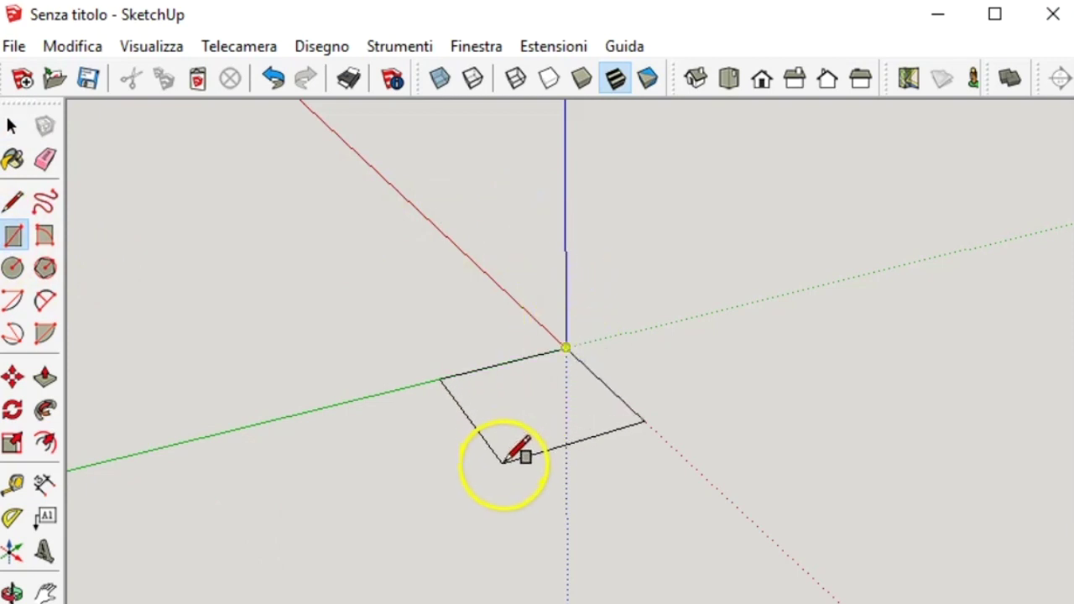
pyautogui.moveTo(567, 347); pyautogui.dragTo(503, 464)
pyautogui.press('p')
pyautogui.moveTo(494, 374); pyautogui.dragTo(489, 290)
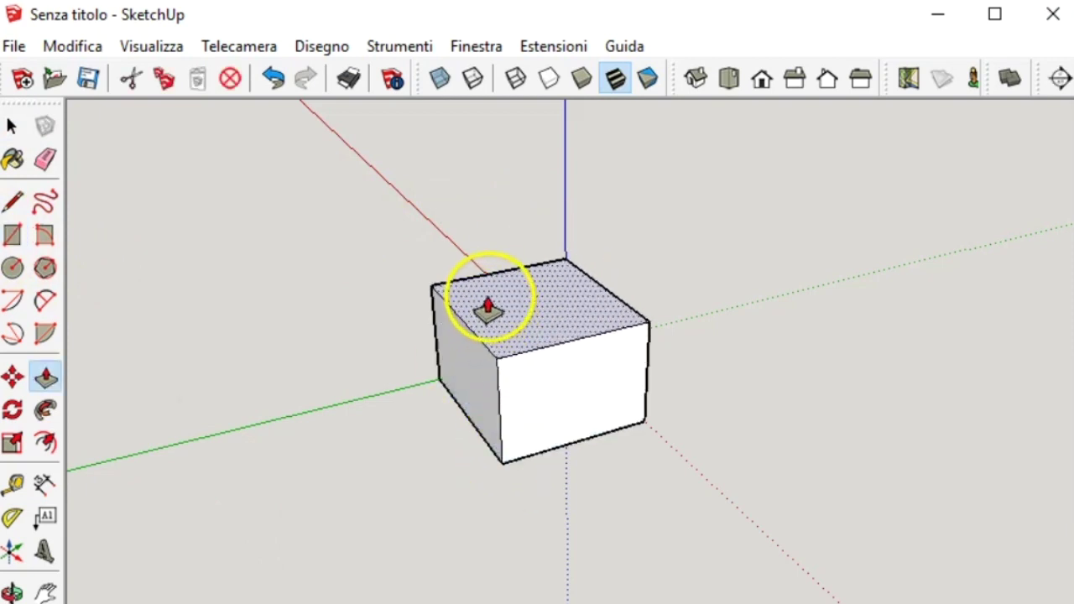
pyautogui.click(488, 288)
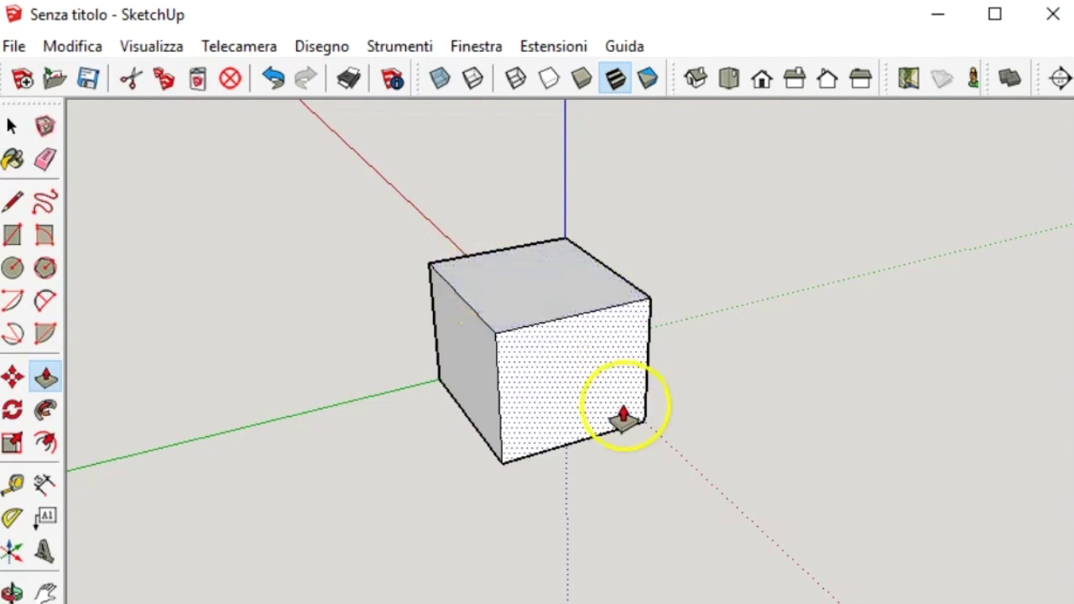
pyautogui.moveTo(630, 420); pyautogui.dragTo(496, 297, button='middle')
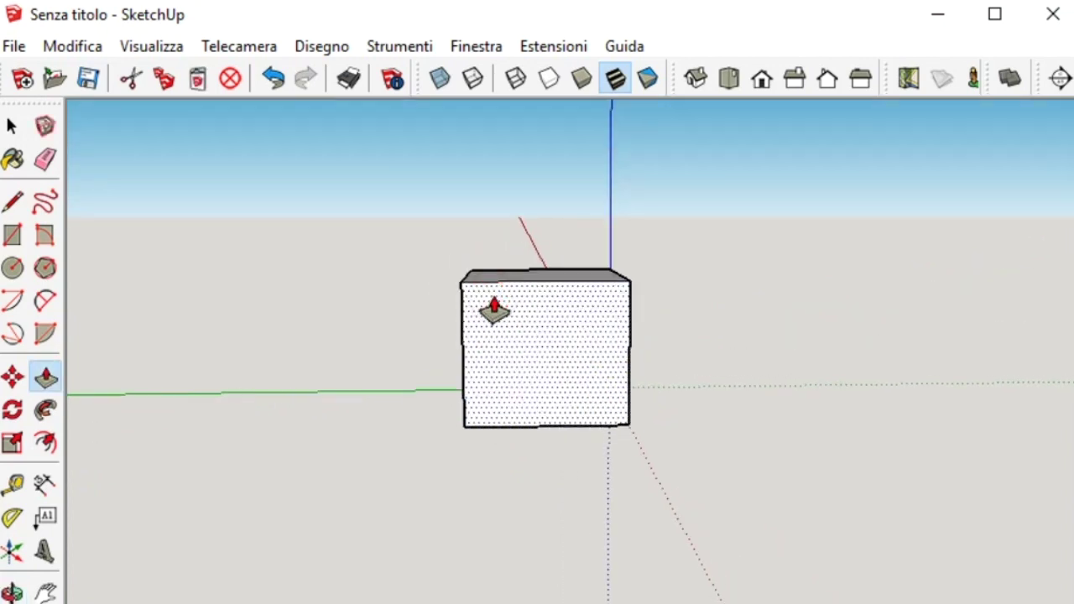
pyautogui.click(14, 268)
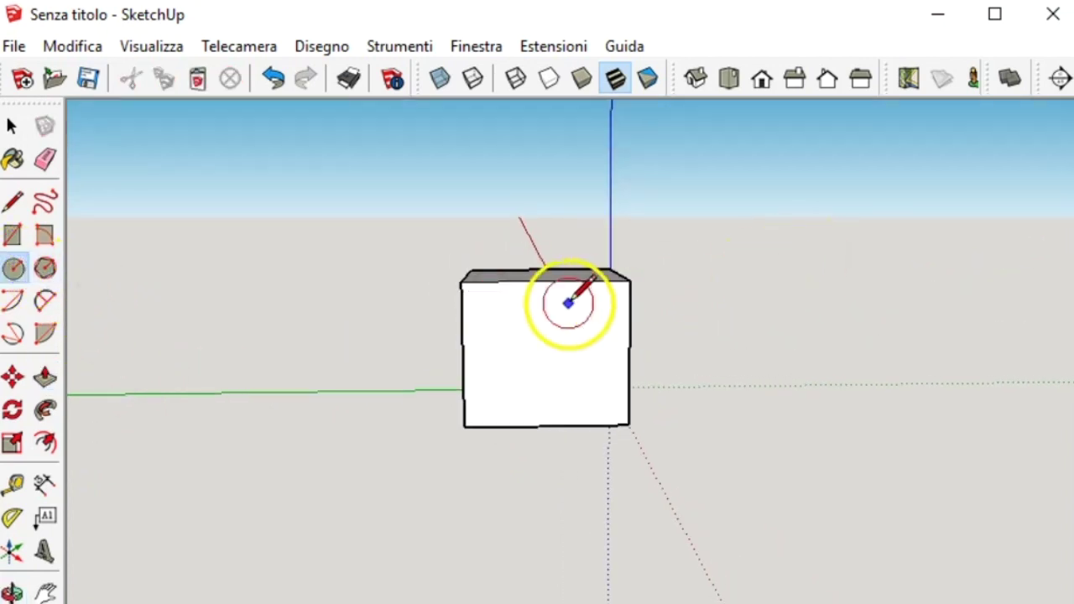
# Step: Draw a small circle centred on the box's front face
pyautogui.scroll(1, 569, 303)
pyautogui.scroll(1, 568, 303)
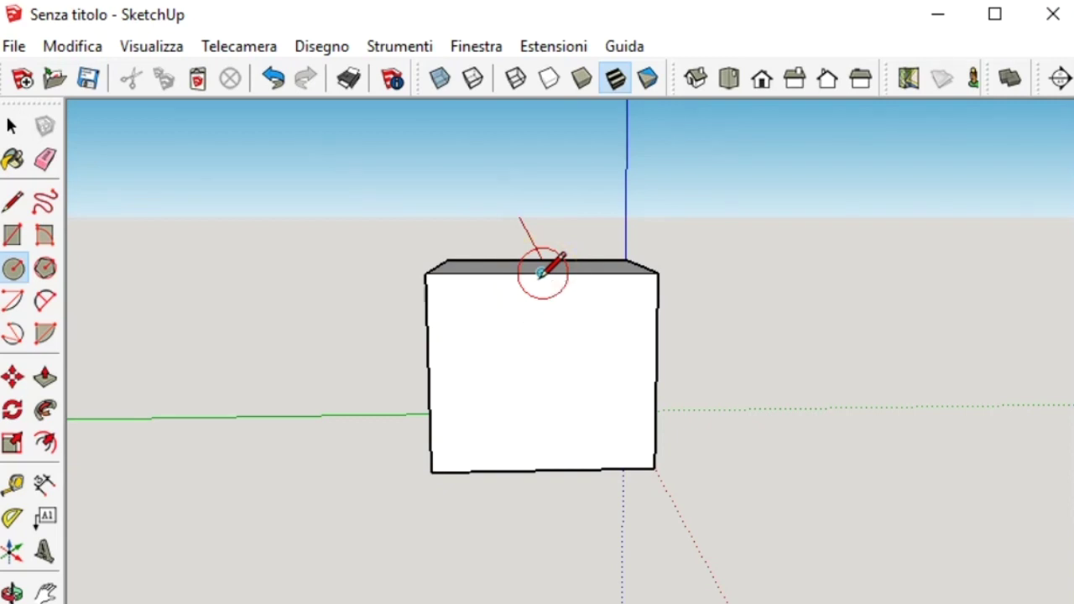
pyautogui.click(543, 372)
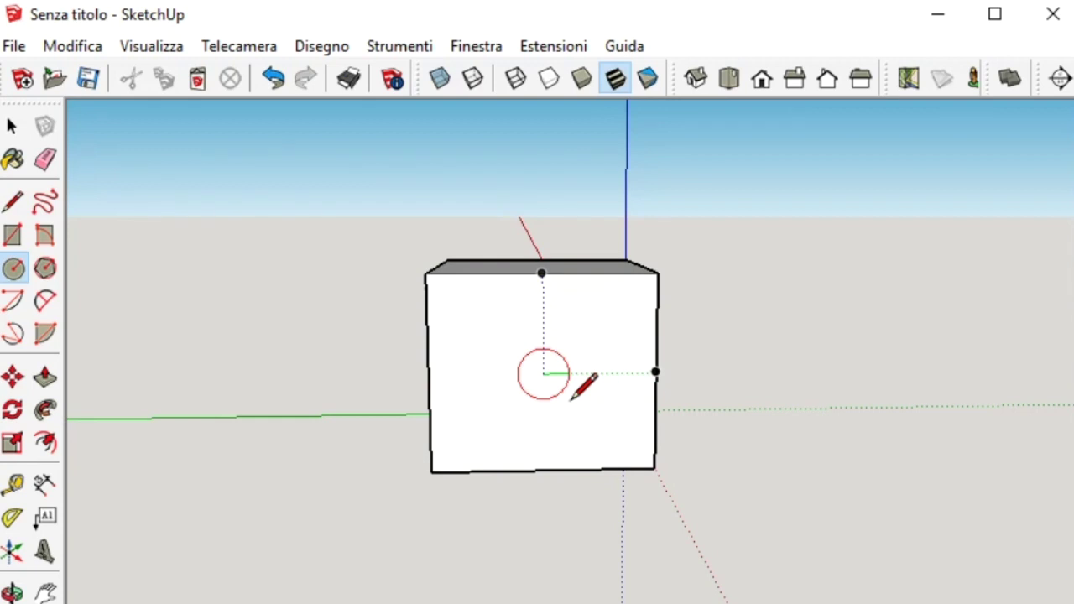
pyautogui.scroll(2, 432, 394)
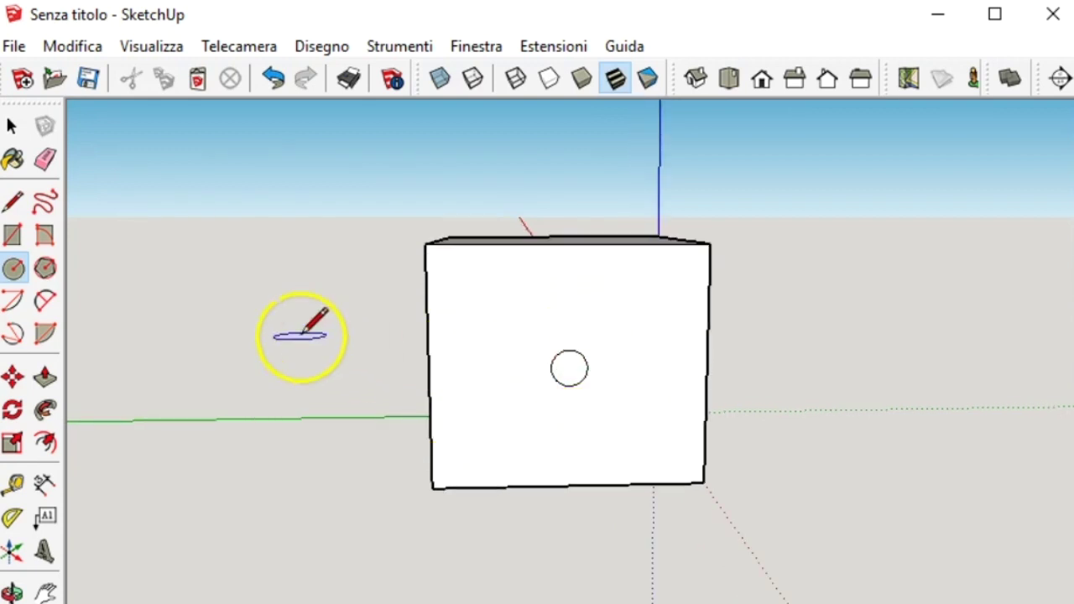
pyautogui.moveTo(295, 348); pyautogui.dragTo(635, 348, button='middle')
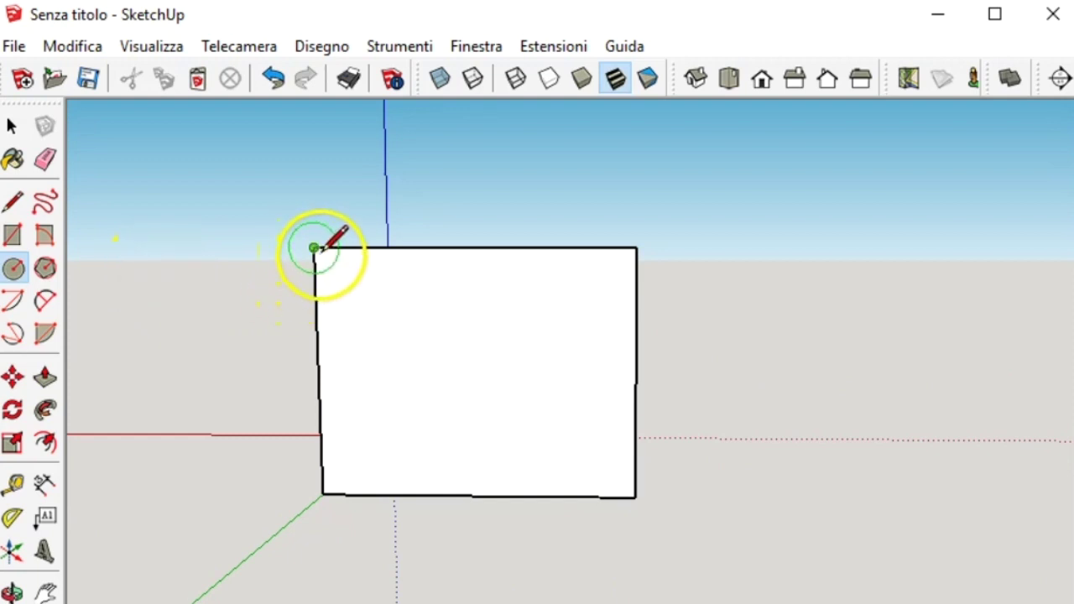
pyautogui.moveTo(472, 244); pyautogui.dragTo(492, 350, button='middle')
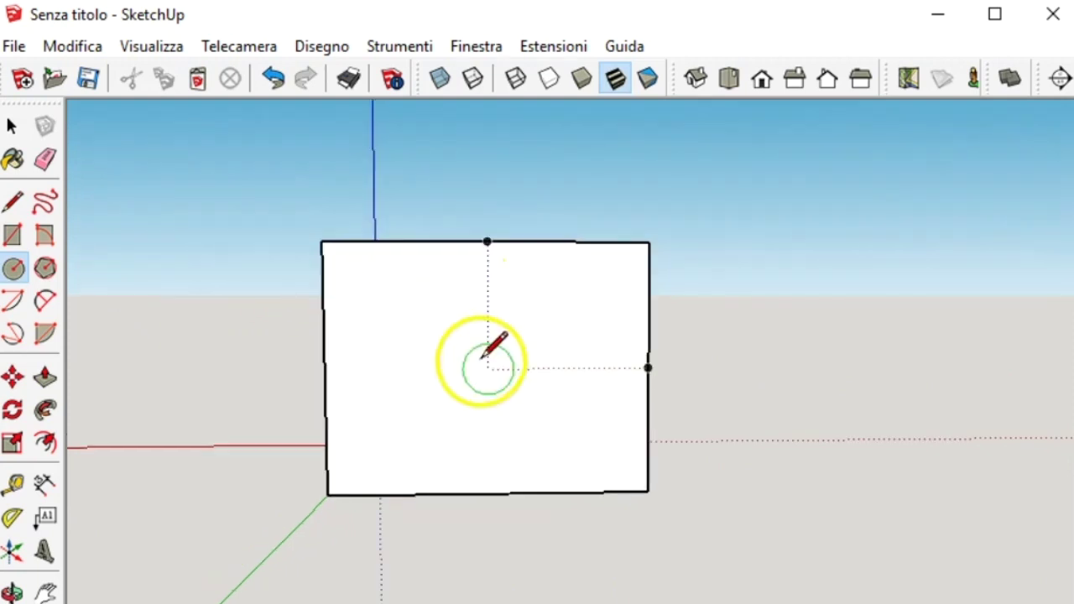
# Step: Draw small circles centred on two more faces of the box
pyautogui.click(489, 385)
pyautogui.click(495, 383)
pyautogui.moveTo(495, 383)
pyautogui.mouseDown(button='middle')
pyautogui.moveTo(653, 343)
pyautogui.moveTo(719, 360)
pyautogui.moveTo(401, 357)
pyautogui.moveTo(444, 316)
pyautogui.moveTo(537, 182)
pyautogui.mouseUp(button='middle')
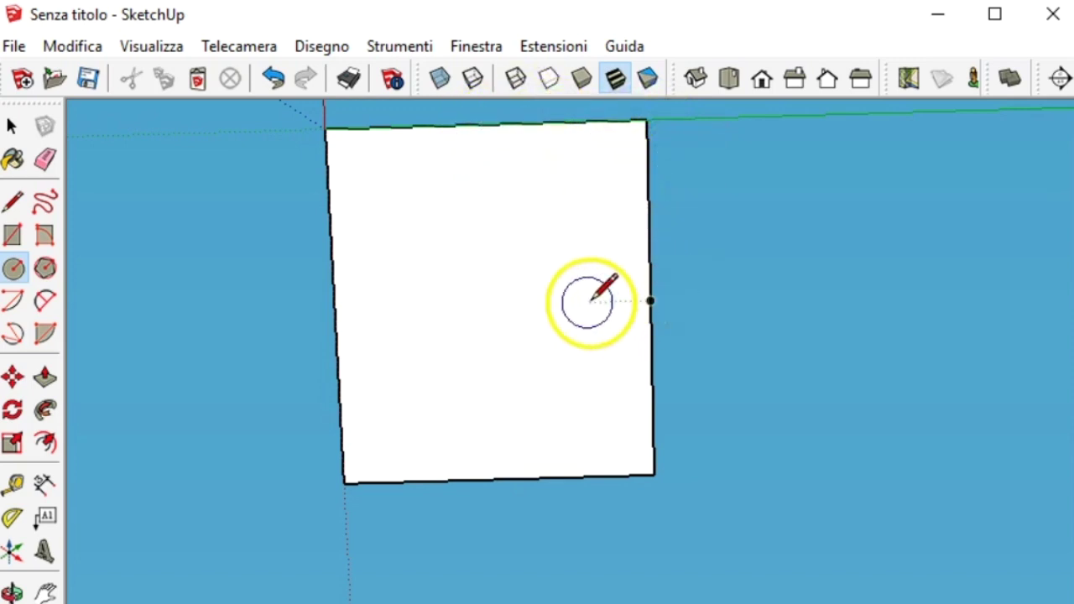
pyautogui.click(497, 302)
pyautogui.click(504, 324)
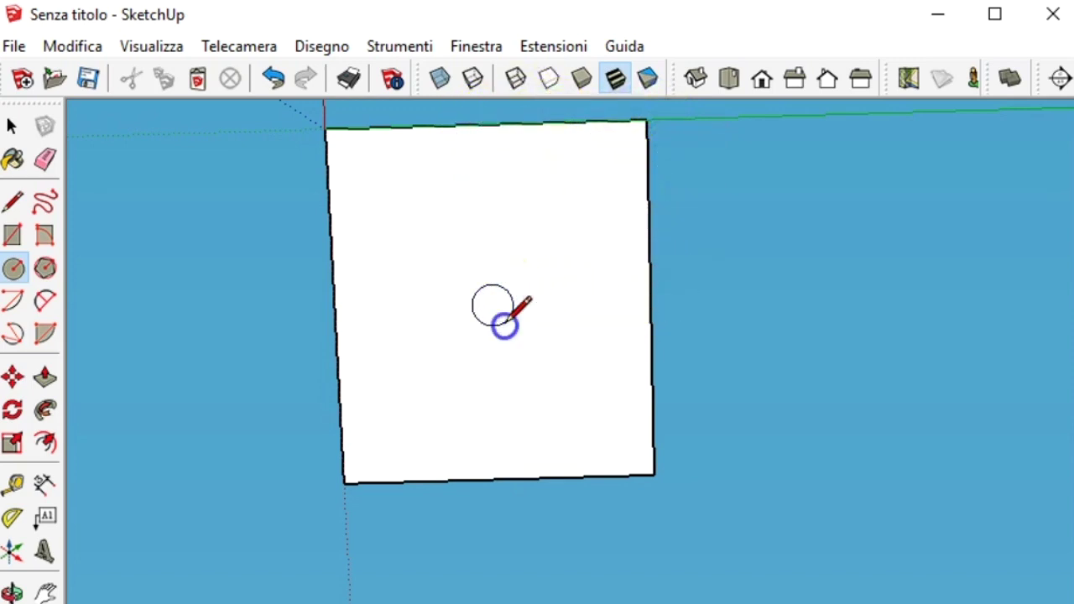
pyautogui.moveTo(504, 324); pyautogui.dragTo(124, 331, button='middle')
# Step: Extrude the bottom circle into a cylinder, then undo it
pyautogui.click(47, 380)
pyautogui.moveTo(480, 340); pyautogui.dragTo(472, 425, button='middle')
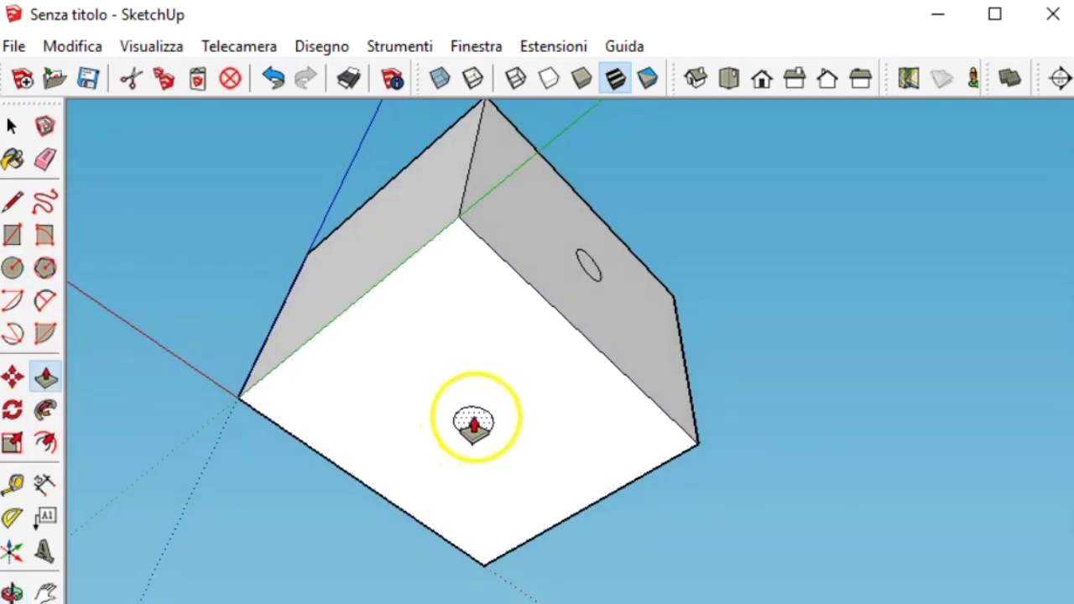
pyautogui.moveTo(476, 422); pyautogui.dragTo(486, 407)
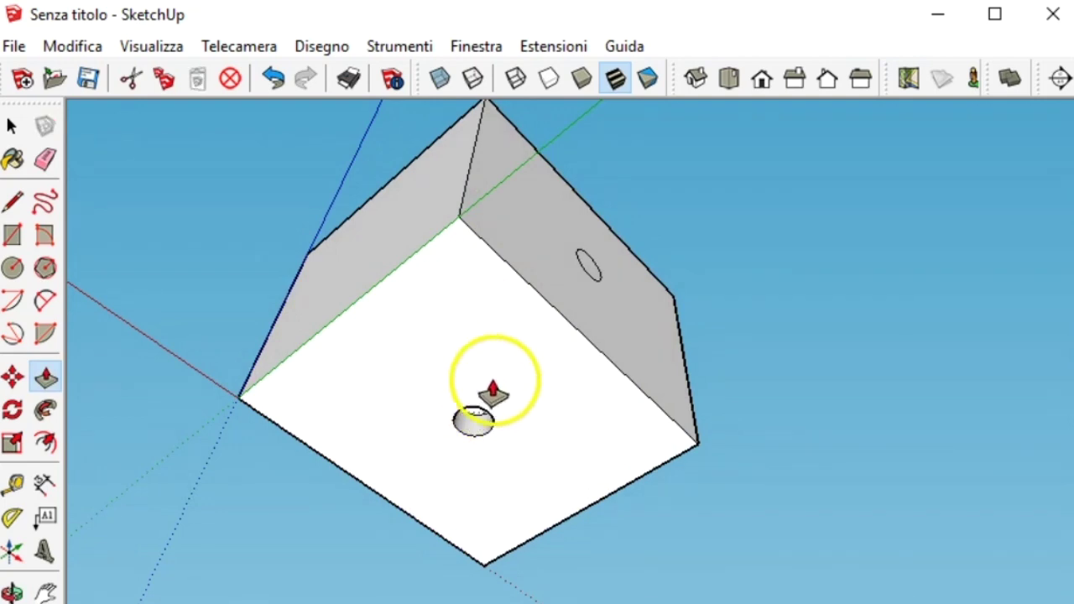
pyautogui.moveTo(528, 211); pyautogui.dragTo(501, 518, button='middle')
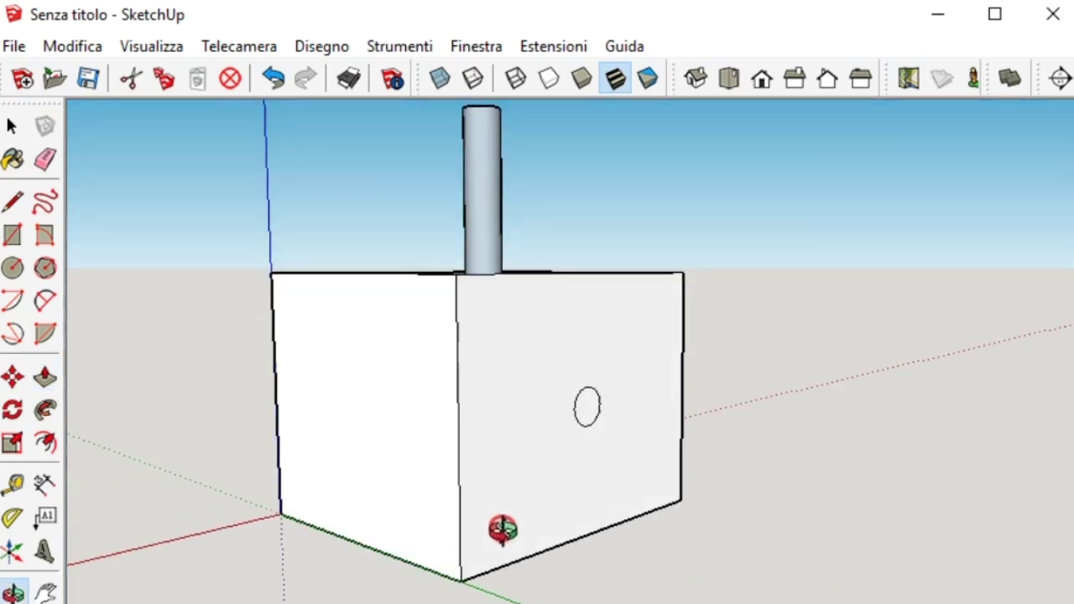
pyautogui.press('p')
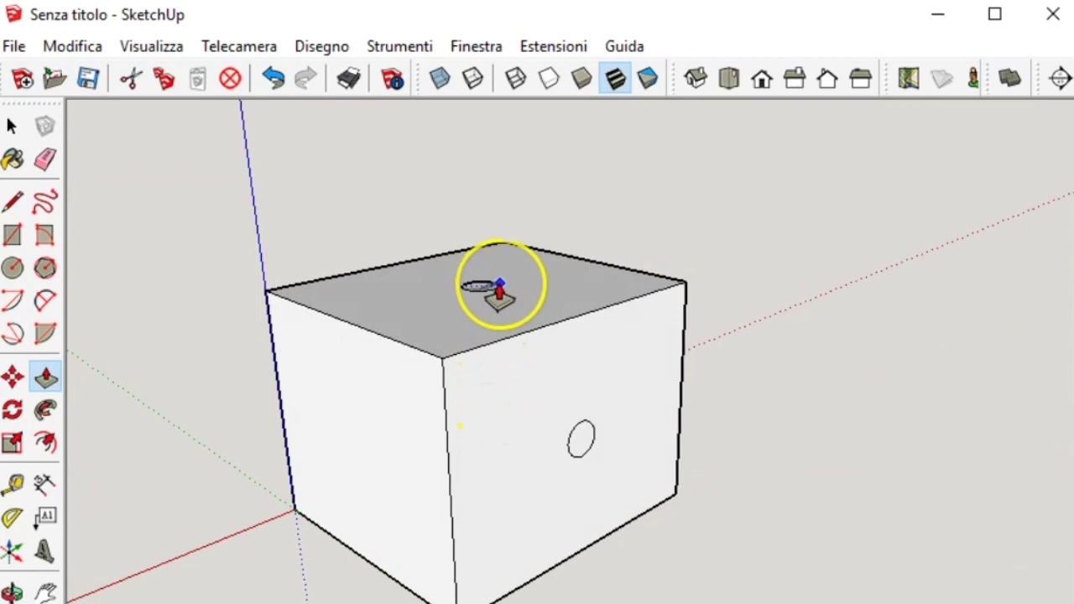
# Step: Push the top and front circles through the box into round holes
pyautogui.doubleClick(498, 289)
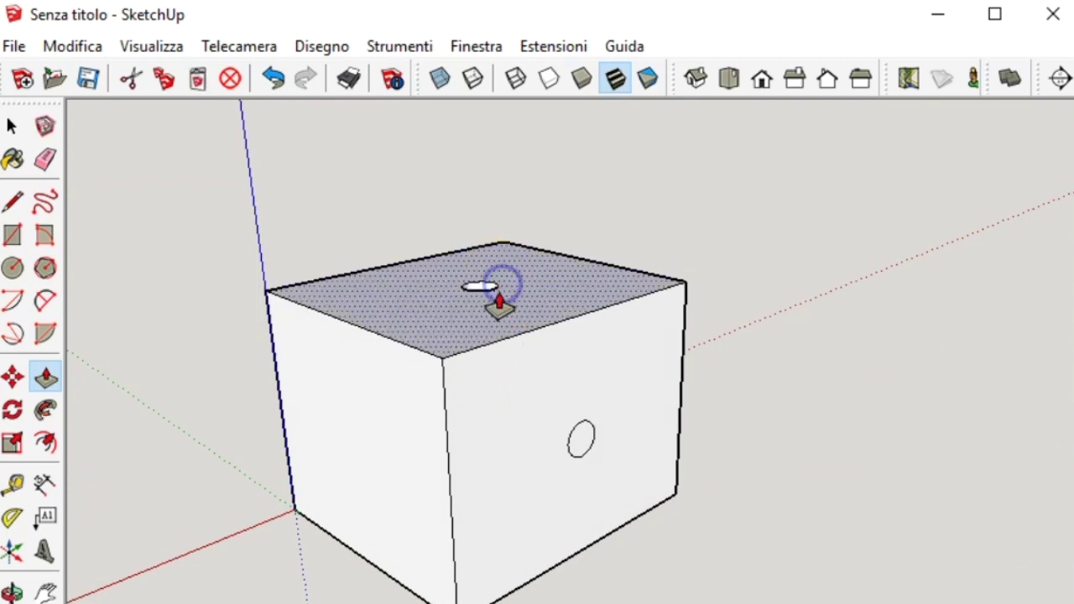
pyautogui.click(578, 444)
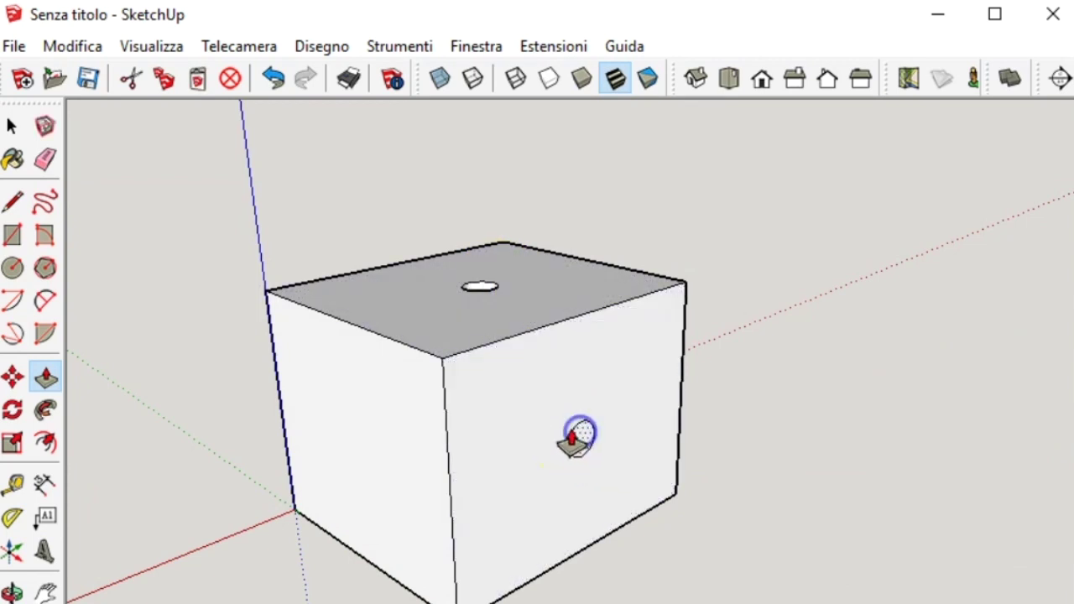
pyautogui.click(579, 441)
pyautogui.click(372, 427)
pyautogui.moveTo(372, 427); pyautogui.dragTo(685, 411, button='middle')
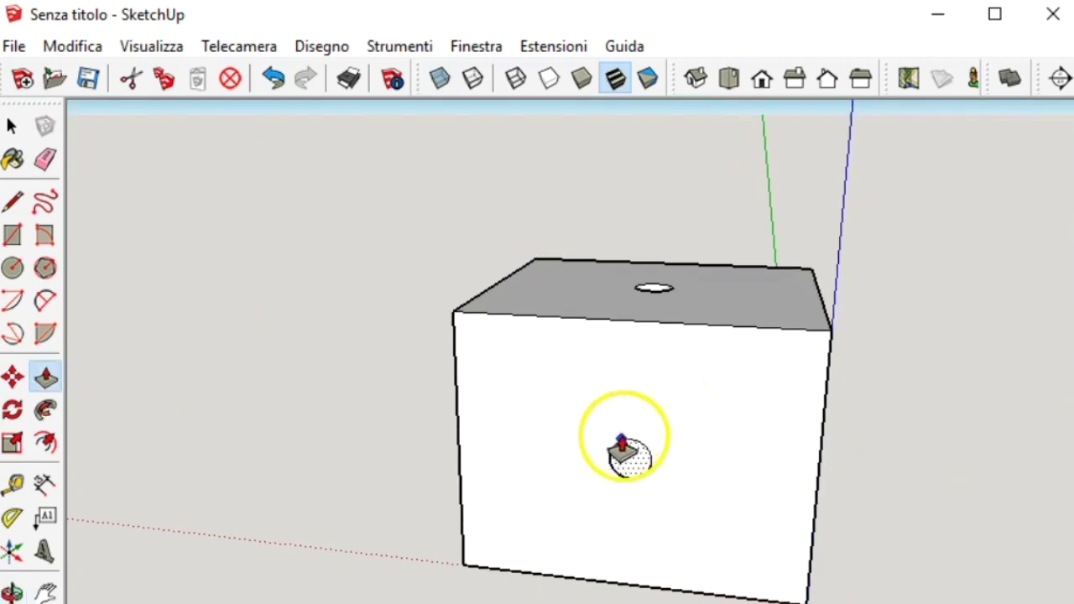
pyautogui.click(578, 470)
# Step: Punch the left-face circle through into a hole and view the holed top face
pyautogui.moveTo(475, 462); pyautogui.dragTo(790, 320, button='middle')
pyautogui.doubleClick(515, 399)
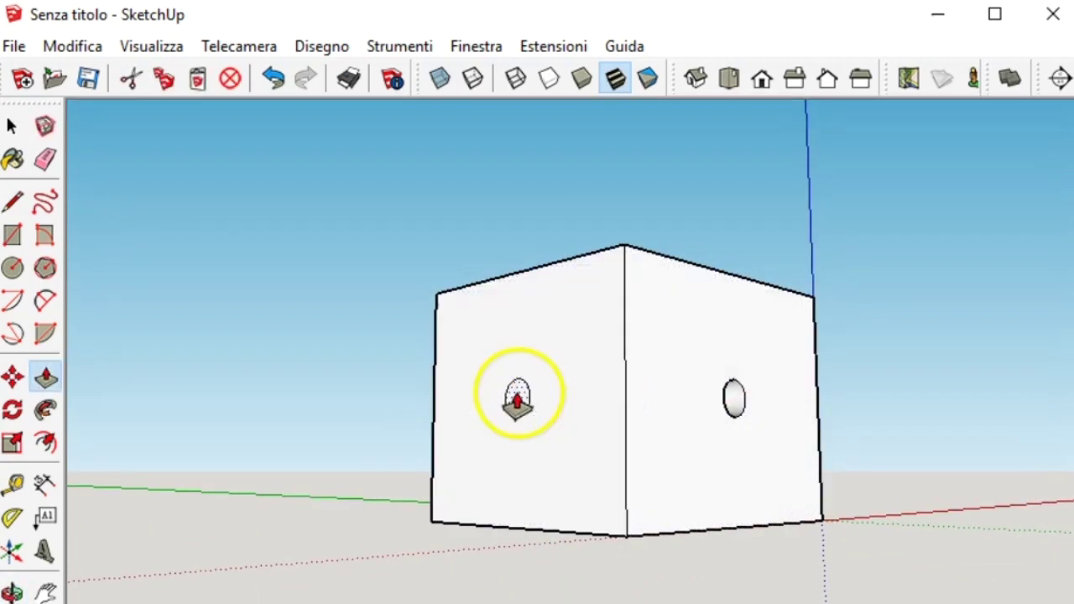
pyautogui.click(802, 378)
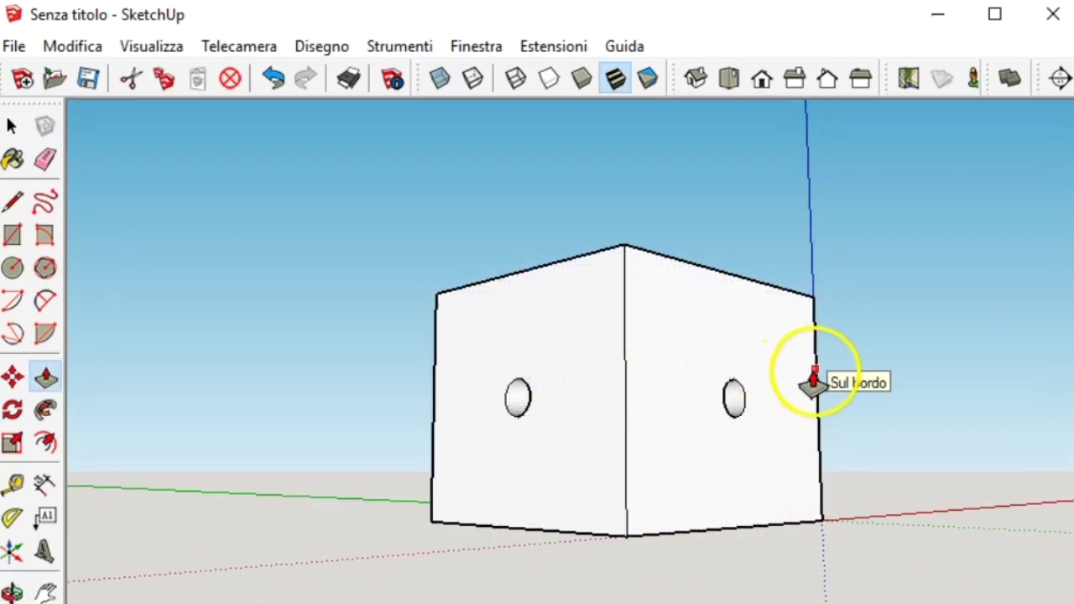
pyautogui.click(713, 305)
pyautogui.moveTo(712, 304); pyautogui.dragTo(503, 489, button='middle')
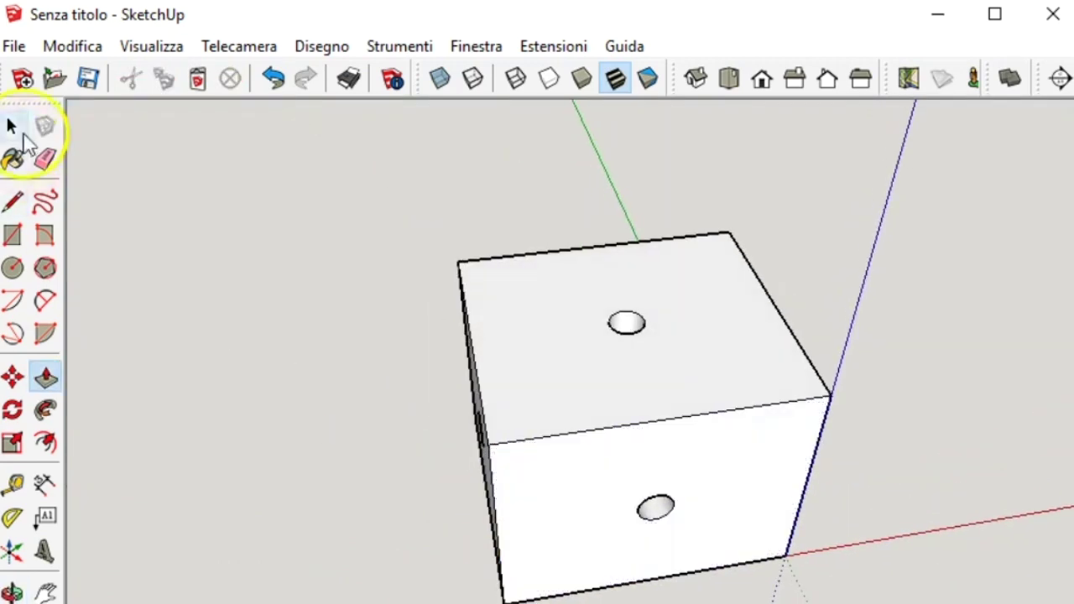
pyautogui.click(23, 136)
pyautogui.moveTo(252, 233)
pyautogui.mouseDown(button='middle')
pyautogui.moveTo(559, 410)
pyautogui.moveTo(796, 235)
pyautogui.moveTo(727, 224)
pyautogui.moveTo(396, 232)
pyautogui.moveTo(786, 465)
pyautogui.moveTo(305, 386)
pyautogui.moveTo(319, 314)
pyautogui.moveTo(537, 378)
pyautogui.moveTo(529, 516)
pyautogui.moveTo(631, 386)
pyautogui.moveTo(612, 420)
pyautogui.moveTo(576, 371)
pyautogui.moveTo(585, 420)
pyautogui.moveTo(545, 344)
pyautogui.moveTo(581, 374)
pyautogui.moveTo(576, 430)
pyautogui.mouseUp(button='middle')
pyautogui.scroll(5, 612, 419)
pyautogui.press('space')
pyautogui.scroll(-5, 583, 404)
pyautogui.scroll(-2, 581, 406)
pyautogui.click(491, 376)
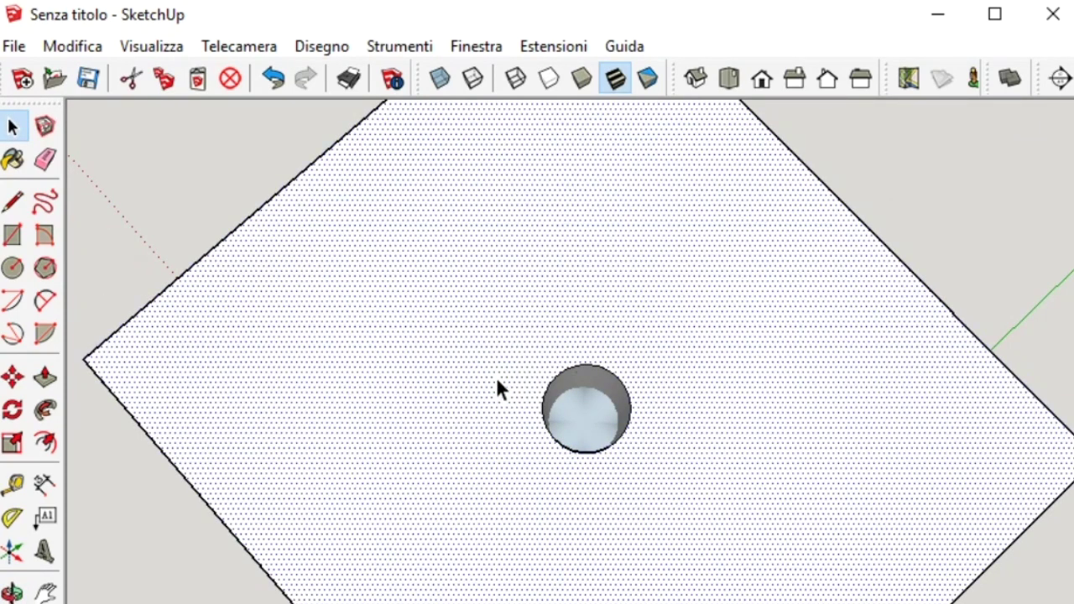
pyautogui.press('Delete')
pyautogui.moveTo(611, 451)
pyautogui.mouseDown(button='middle')
pyautogui.moveTo(678, 395)
pyautogui.moveTo(724, 312)
pyautogui.mouseUp(button='middle')
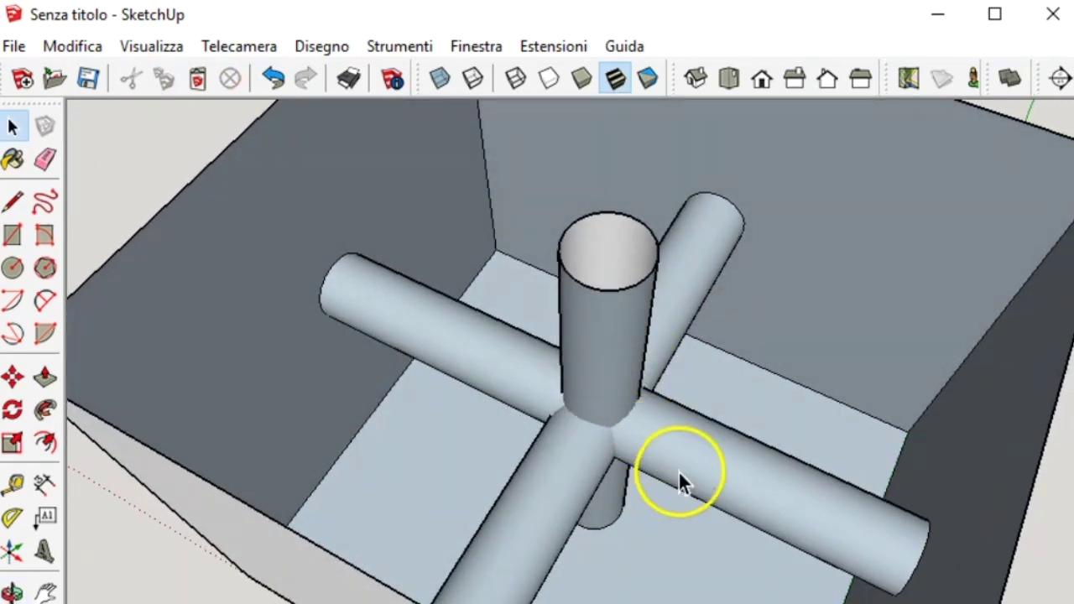
pyautogui.scroll(2, 621, 440)
pyautogui.scroll(2, 613, 435)
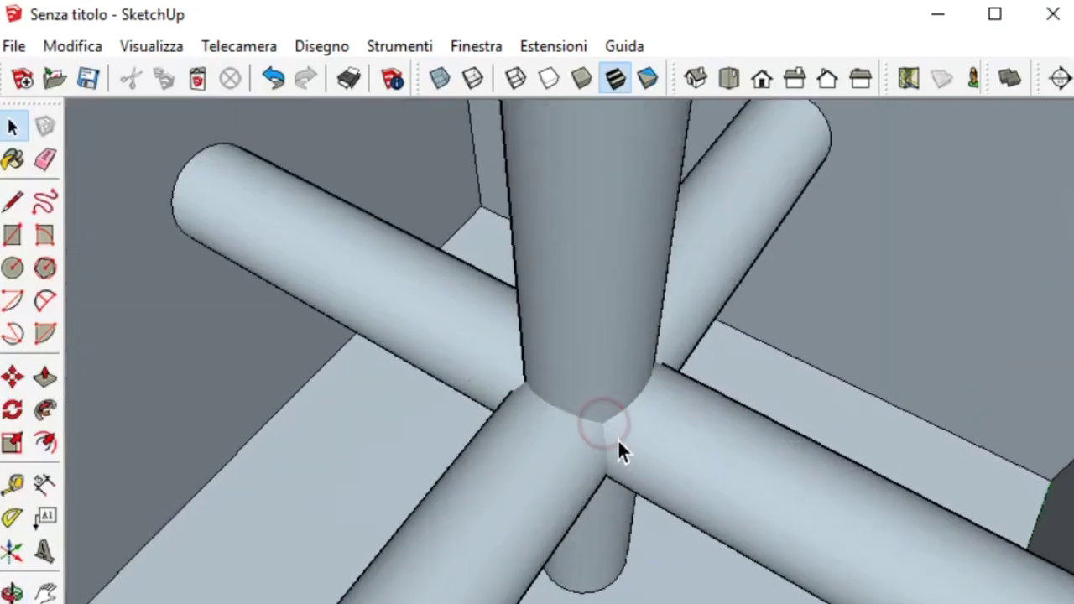
pyautogui.scroll(2, 618, 441)
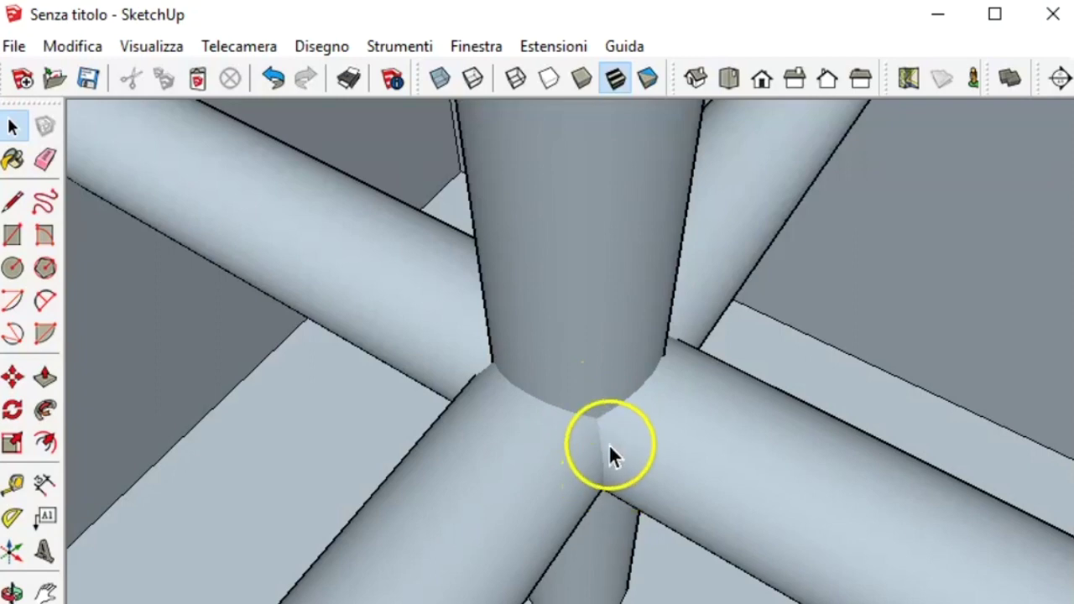
pyautogui.scroll(-3, 610, 449)
pyautogui.scroll(-3, 595, 446)
pyautogui.scroll(-2, 595, 450)
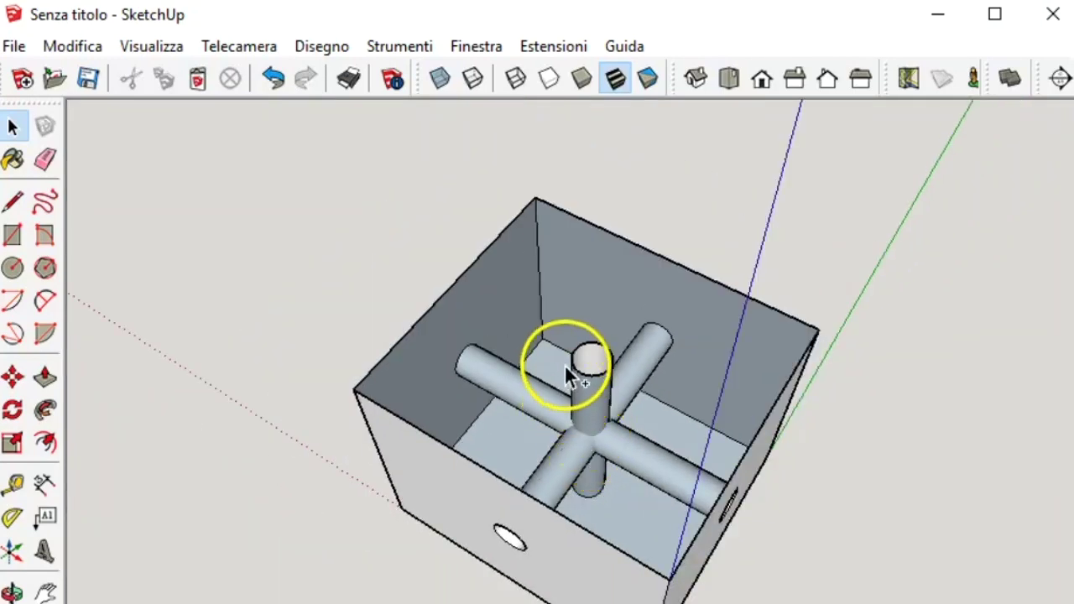
pyautogui.tripleClick(567, 377)
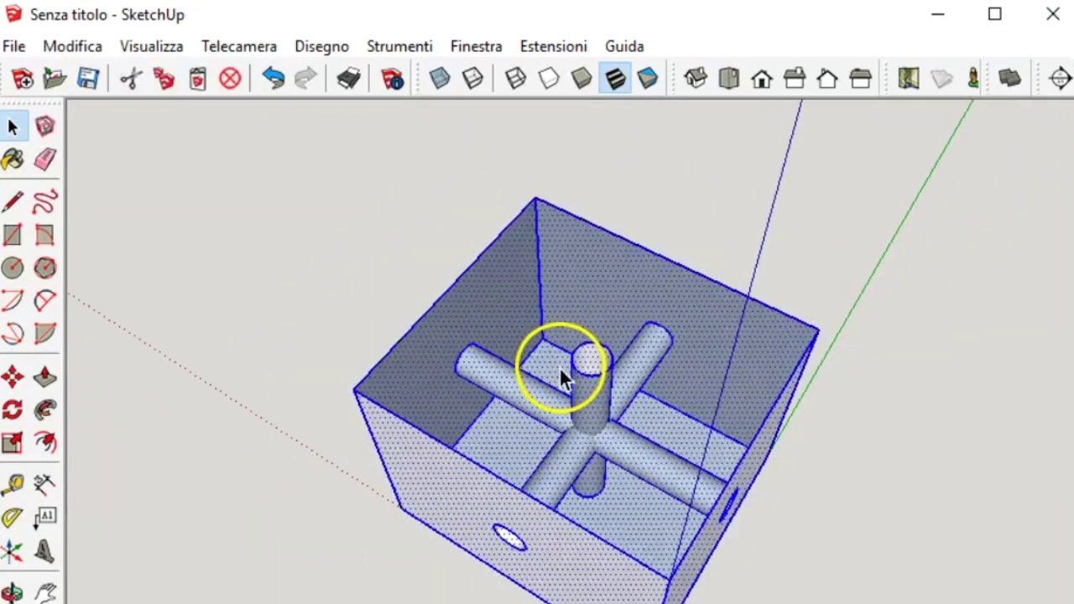
# Step: Intersect the selected model's faces using Interseca facce > Con il modello
pyautogui.rightClick(610, 432)
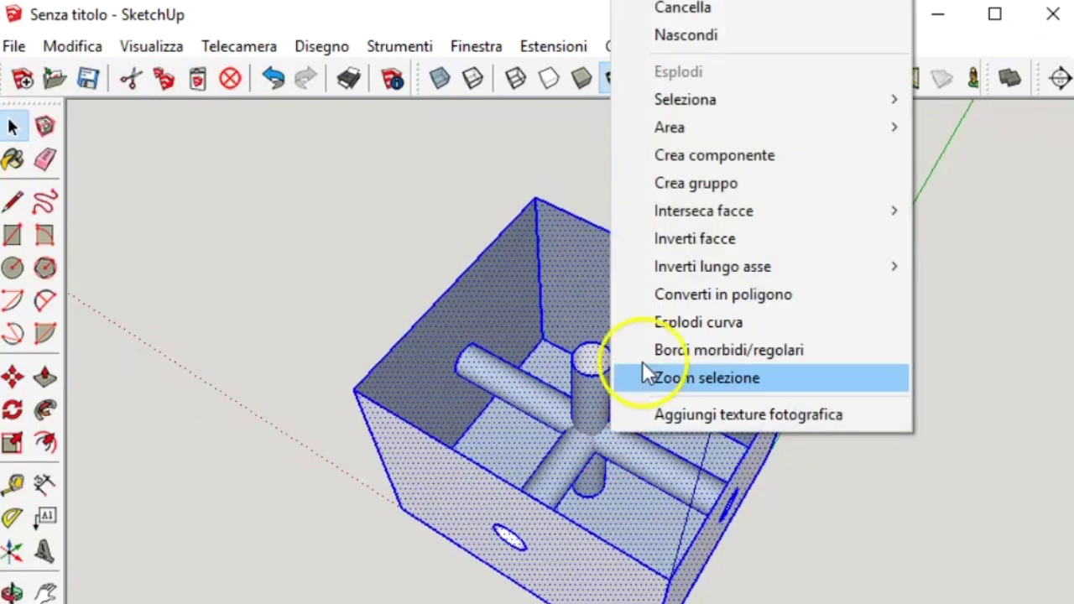
pyautogui.moveTo(704, 211)
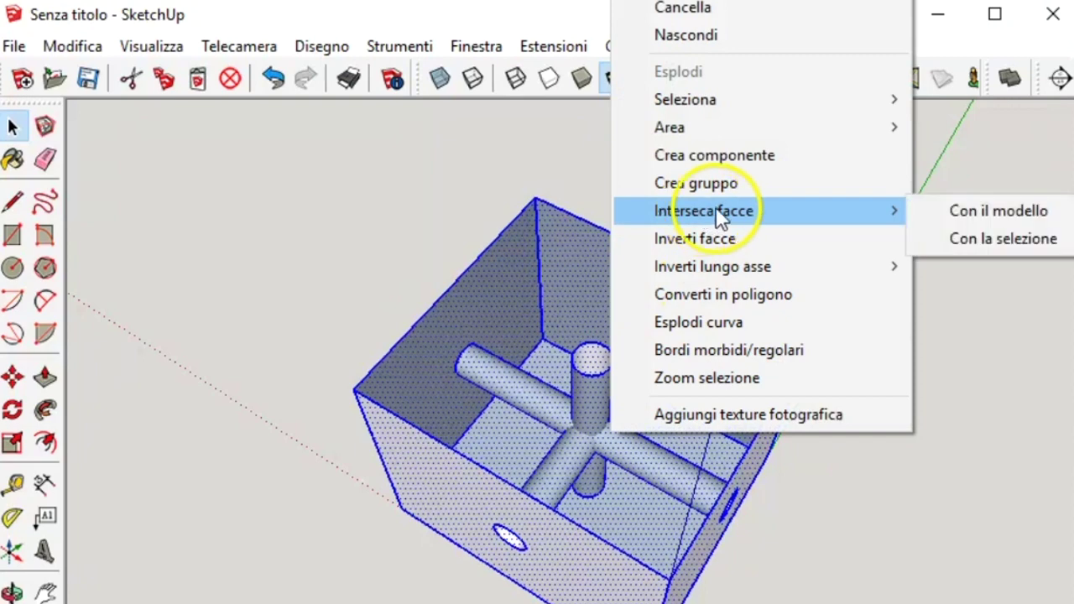
pyautogui.click(970, 241)
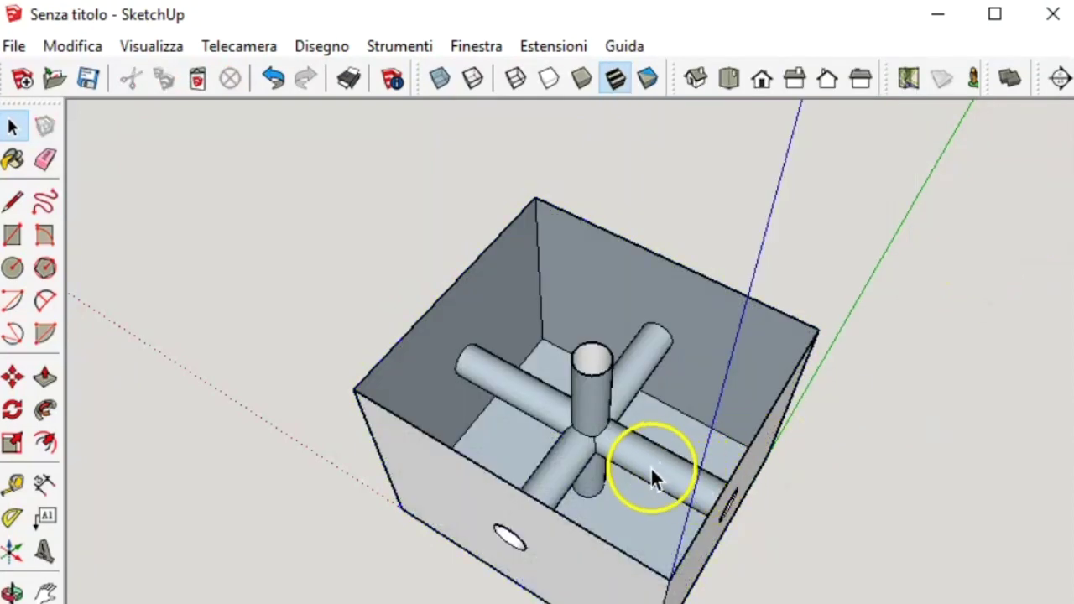
pyautogui.scroll(3, 621, 460)
pyautogui.scroll(3, 601, 419)
pyautogui.scroll(1, 600, 416)
# Step: Zoom in on the cylinder junction edges and select a piece of the small circle's face
pyautogui.scroll(2, 636, 444)
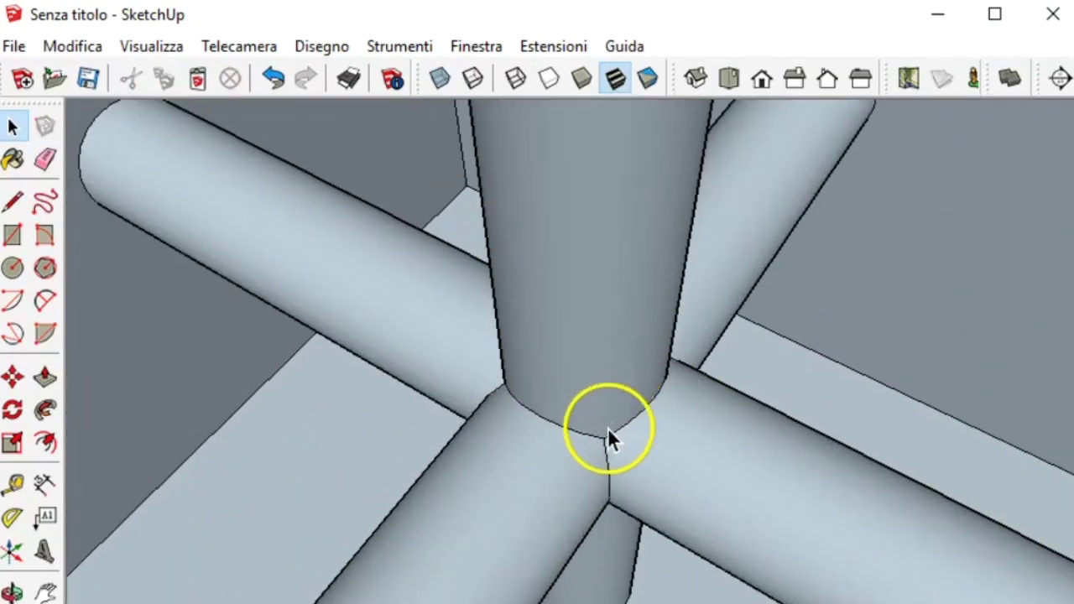
pyautogui.scroll(1, 611, 424)
pyautogui.scroll(2, 631, 442)
pyautogui.middleClick(611, 384)
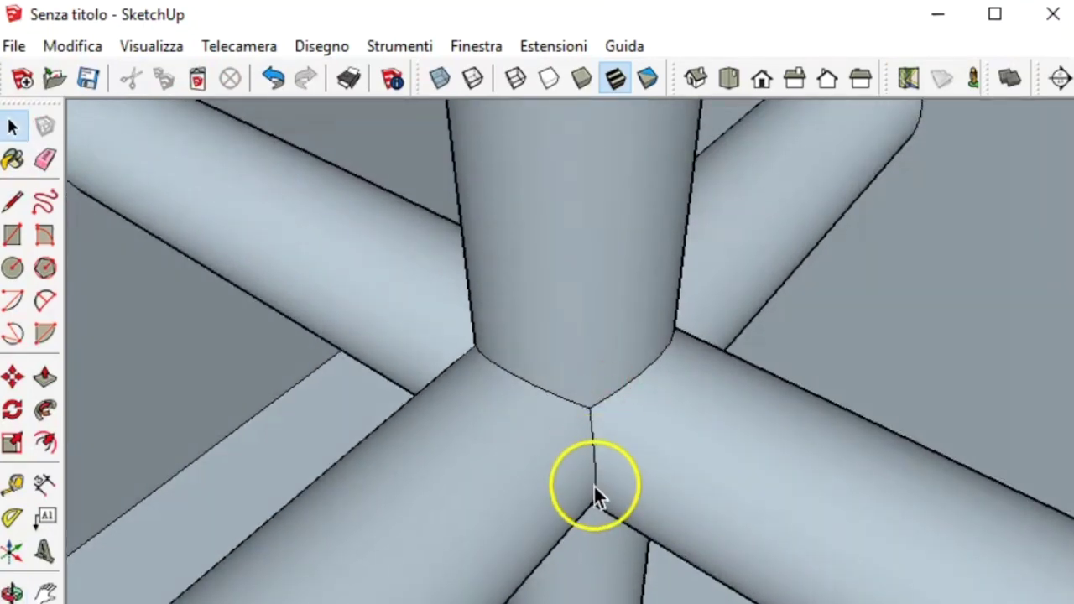
pyautogui.moveTo(592, 454)
pyautogui.mouseDown(button='middle')
pyautogui.moveTo(532, 347)
pyautogui.moveTo(524, 560)
pyautogui.mouseUp(button='middle')
pyautogui.press('F2')
pyautogui.click(562, 397)
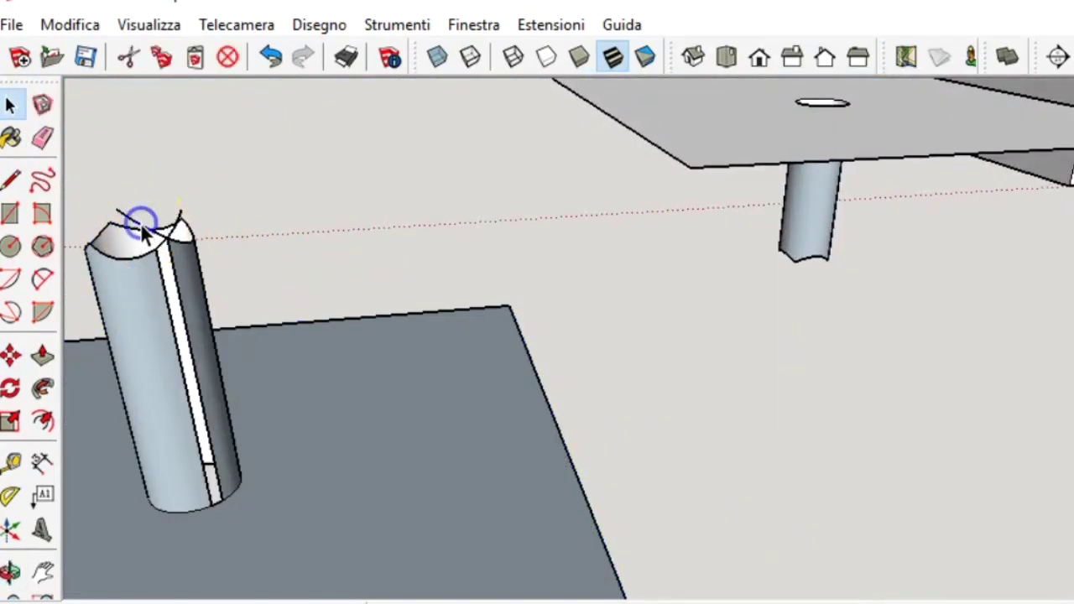
# Step: Select the box's right and front faces to inspect the holes, then view the protruding cylinder
pyautogui.scroll(3, 180, 240)
pyautogui.scroll(2, 199, 232)
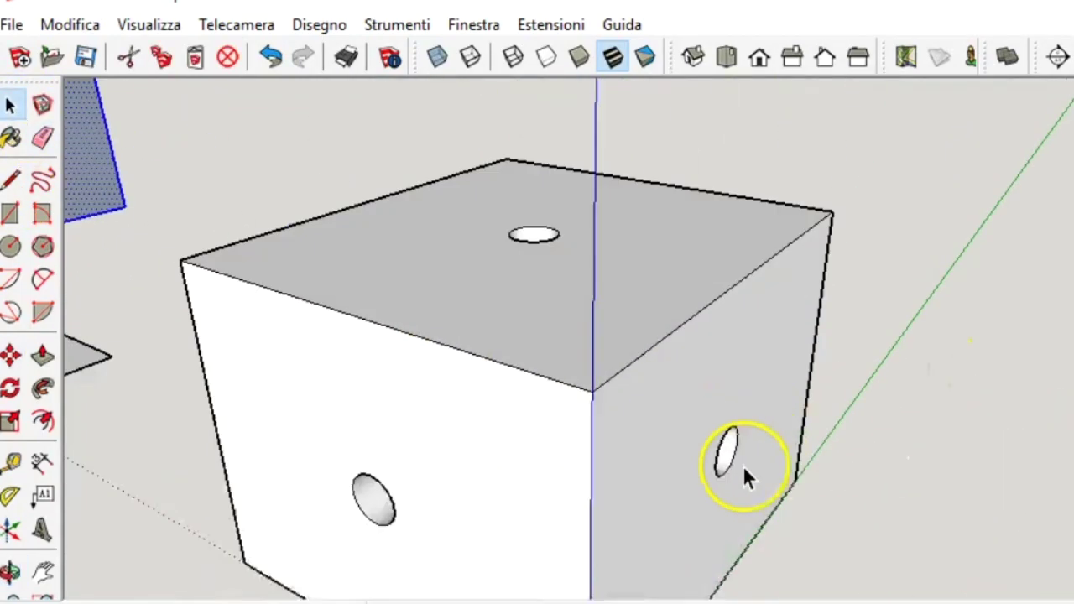
pyautogui.click(742, 465)
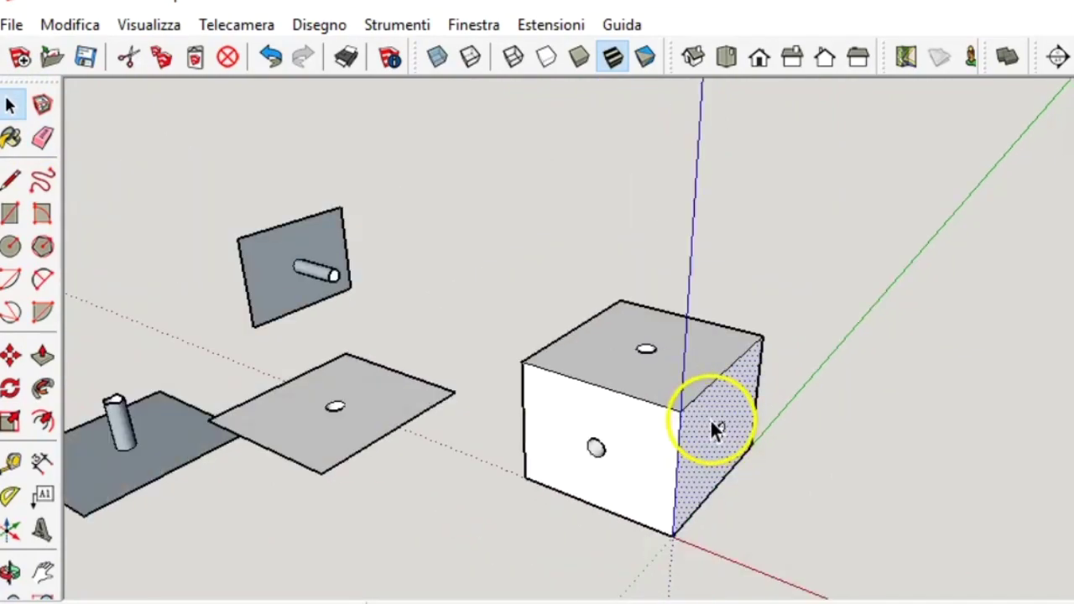
pyautogui.click(636, 433)
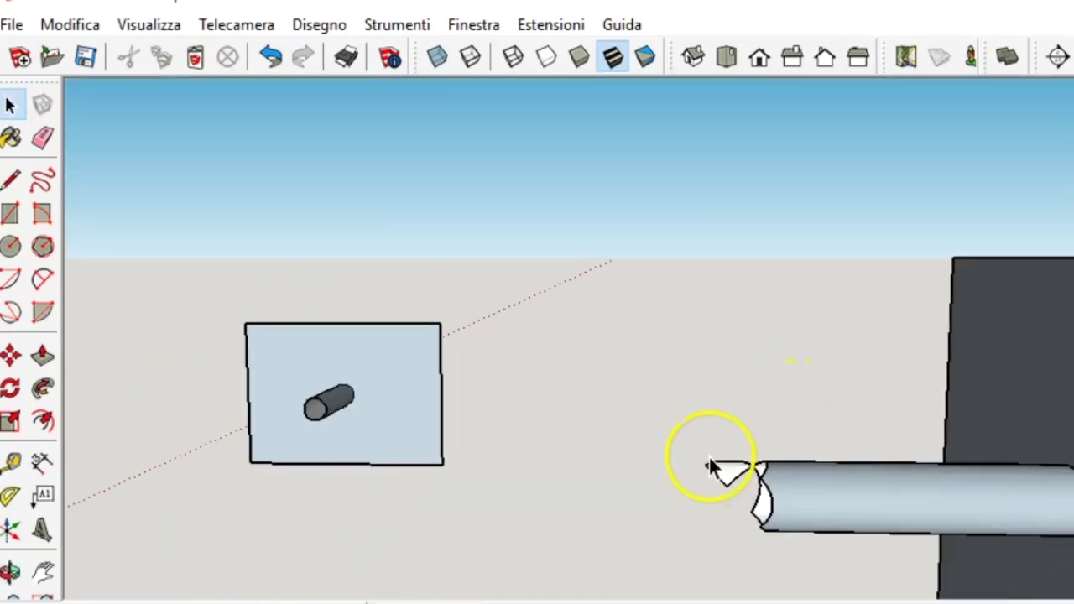
pyautogui.moveTo(865, 433)
pyautogui.mouseDown(button='middle')
pyautogui.moveTo(269, 456)
pyautogui.moveTo(566, 428)
pyautogui.moveTo(263, 319)
pyautogui.moveTo(252, 383)
pyautogui.moveTo(164, 255)
pyautogui.mouseUp(button='middle')
# Step: Draw an edge along the length of the loose cylinder
pyautogui.click(164, 255)
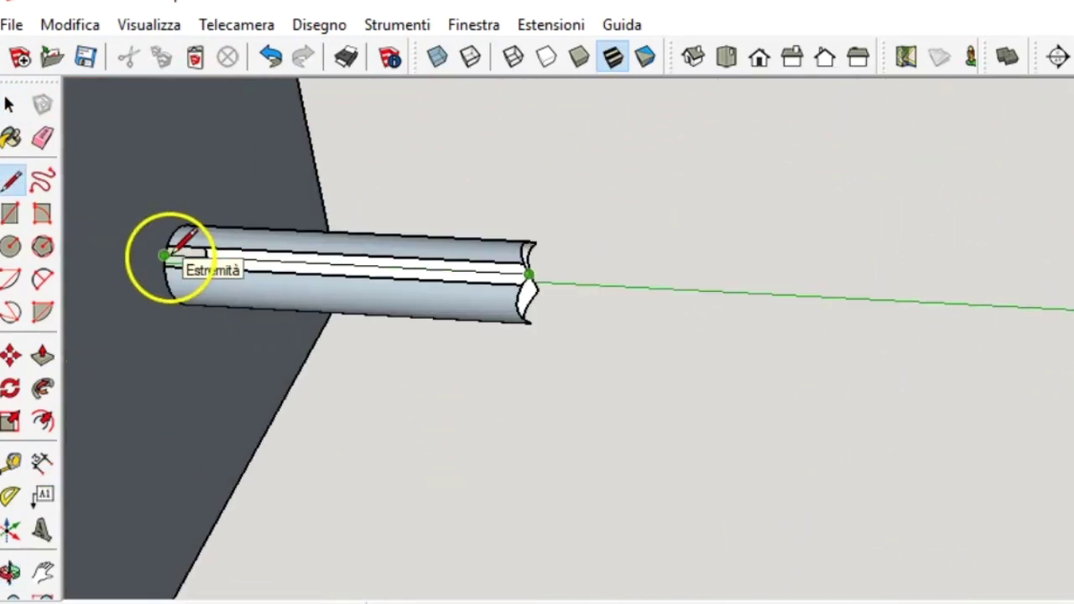
pyautogui.scroll(3, 514, 282)
pyautogui.scroll(-2, 552, 263)
pyautogui.click(233, 264)
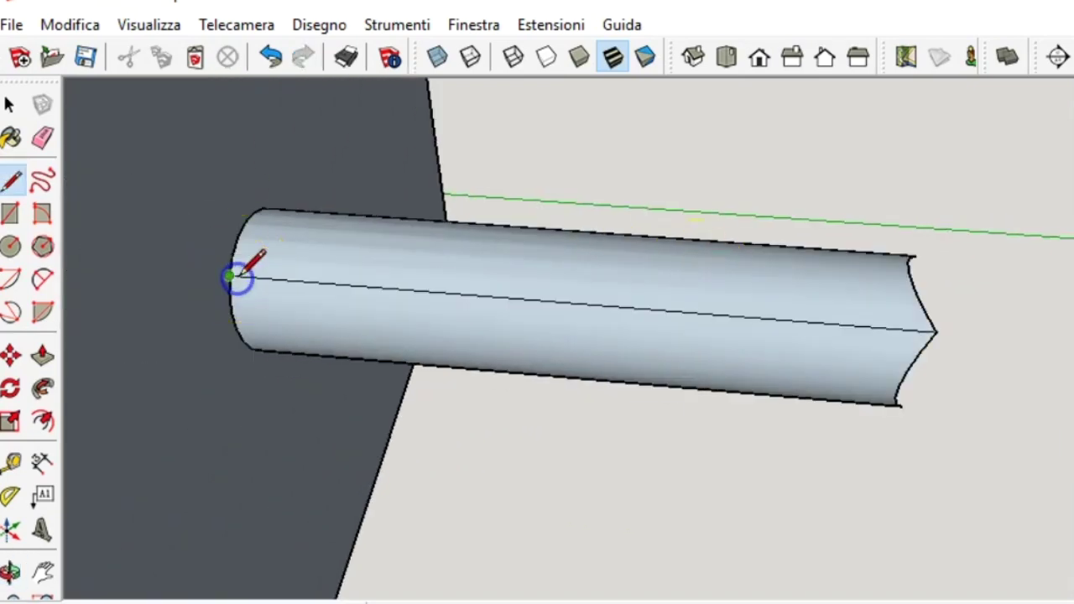
pyautogui.press('space')
pyautogui.scroll(-10, 610, 347)
pyautogui.click(610, 347)
pyautogui.moveTo(610, 347)
pyautogui.mouseDown(button='middle')
pyautogui.moveTo(693, 340)
pyautogui.moveTo(618, 372)
pyautogui.mouseUp(button='middle')
# Step: Move the holed panel onto the box's front, then undo the placement
pyautogui.click(48, 356)
pyautogui.scroll(5, 486, 331)
pyautogui.moveTo(487, 331)
pyautogui.mouseDown(button='middle')
pyautogui.moveTo(382, 265)
pyautogui.moveTo(819, 302)
pyautogui.mouseUp(button='middle')
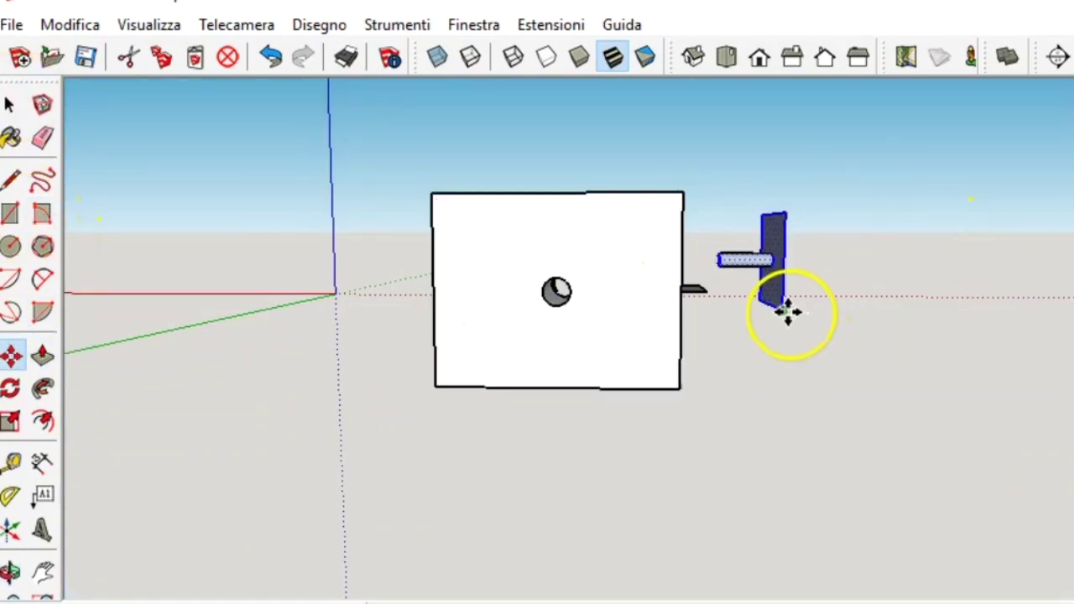
pyautogui.moveTo(682, 388); pyautogui.dragTo(959, 372, button='middle')
pyautogui.scroll(-3, 240, 282)
pyautogui.moveTo(240, 283); pyautogui.dragTo(613, 379, button='middle')
pyautogui.press('space')
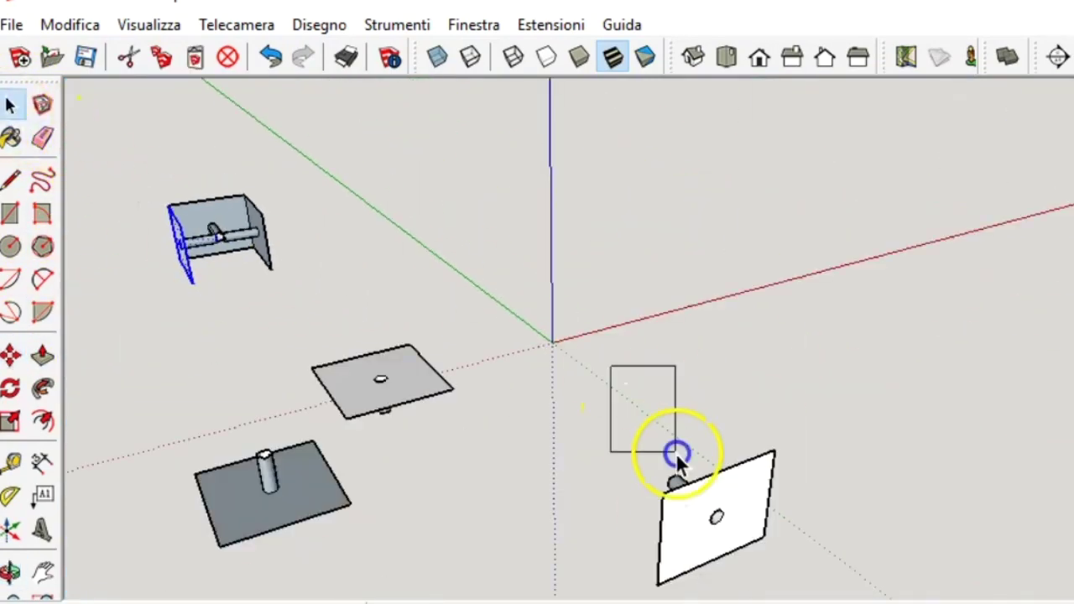
pyautogui.moveTo(630, 470); pyautogui.dragTo(147, 184)
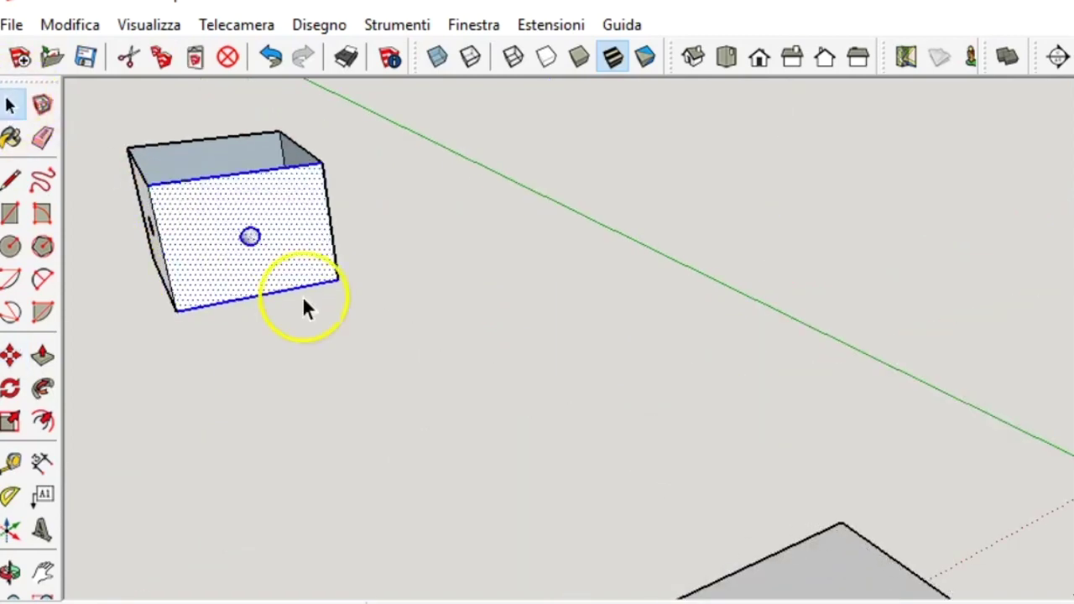
pyautogui.hotkey('ctrl', 'z')
# Step: Pick up the selected panel again and inspect the cylinder's circular face and curved surface
pyautogui.moveTo(386, 464); pyautogui.dragTo(430, 307, button='middle')
pyautogui.press('space')
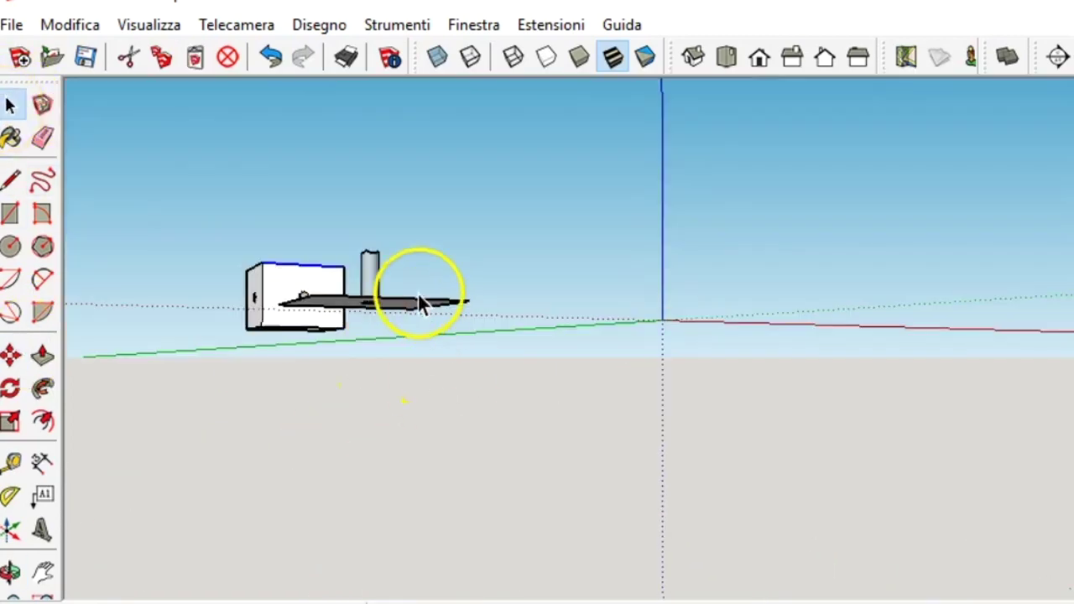
pyautogui.click(10, 356)
pyautogui.click(707, 168)
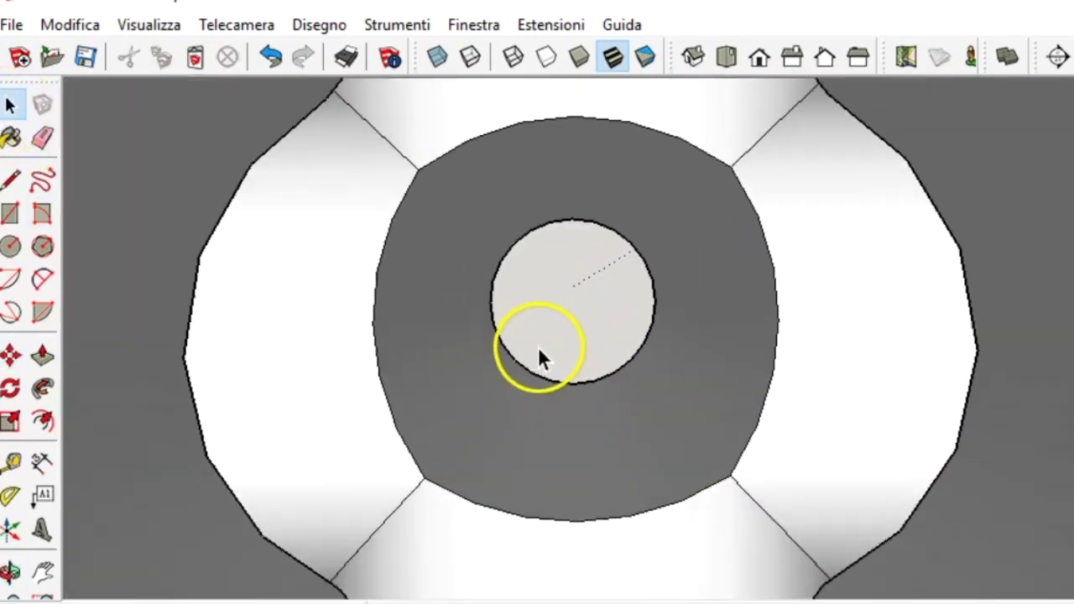
pyautogui.moveTo(540, 359)
pyautogui.mouseDown(button='middle')
pyautogui.moveTo(408, 316)
pyautogui.moveTo(319, 359)
pyautogui.moveTo(204, 179)
pyautogui.mouseUp(button='middle')
pyautogui.moveTo(204, 179)
pyautogui.mouseDown()
pyautogui.moveTo(251, 350)
pyautogui.moveTo(371, 207)
pyautogui.moveTo(499, 244)
pyautogui.moveTo(629, 302)
pyautogui.mouseUp()
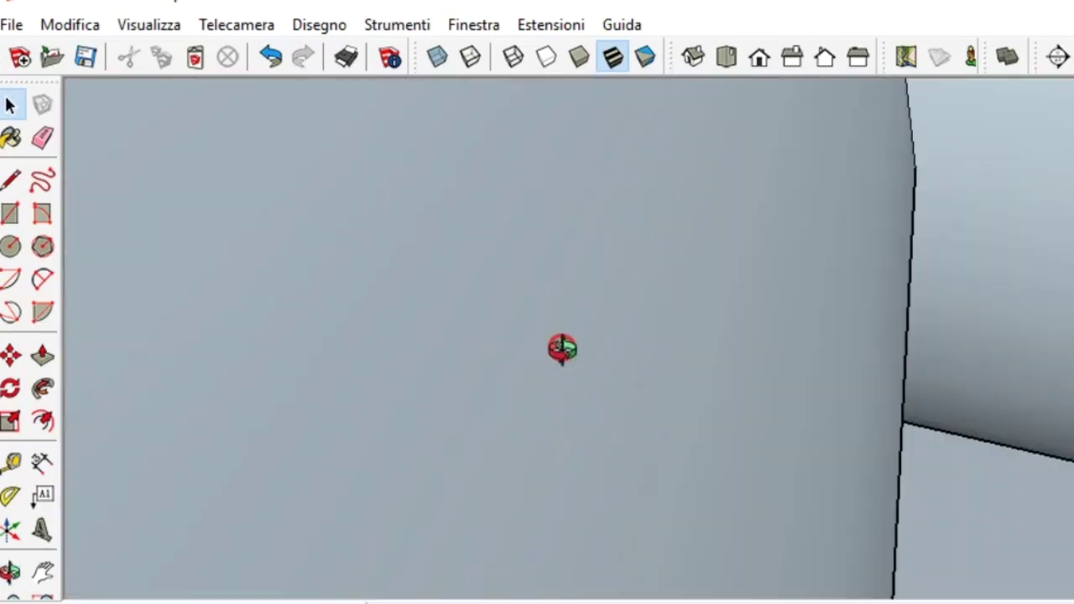
# Step: Delete the cube's front face to expose the pipes, then restore it with undo
pyautogui.click(761, 354)
pyautogui.moveTo(757, 357)
pyautogui.mouseDown(button='middle')
pyautogui.moveTo(525, 408)
pyautogui.moveTo(685, 362)
pyautogui.mouseUp(button='middle')
pyautogui.click(508, 424)
pyautogui.press('Delete')
pyautogui.scroll(3, 511, 431)
pyautogui.scroll(-2, 559, 450)
pyautogui.moveTo(559, 451)
pyautogui.mouseDown(button='middle')
pyautogui.moveTo(478, 418)
pyautogui.moveTo(828, 427)
pyautogui.moveTo(582, 546)
pyautogui.mouseUp(button='middle')
pyautogui.hotkey('ctrl', 'z')
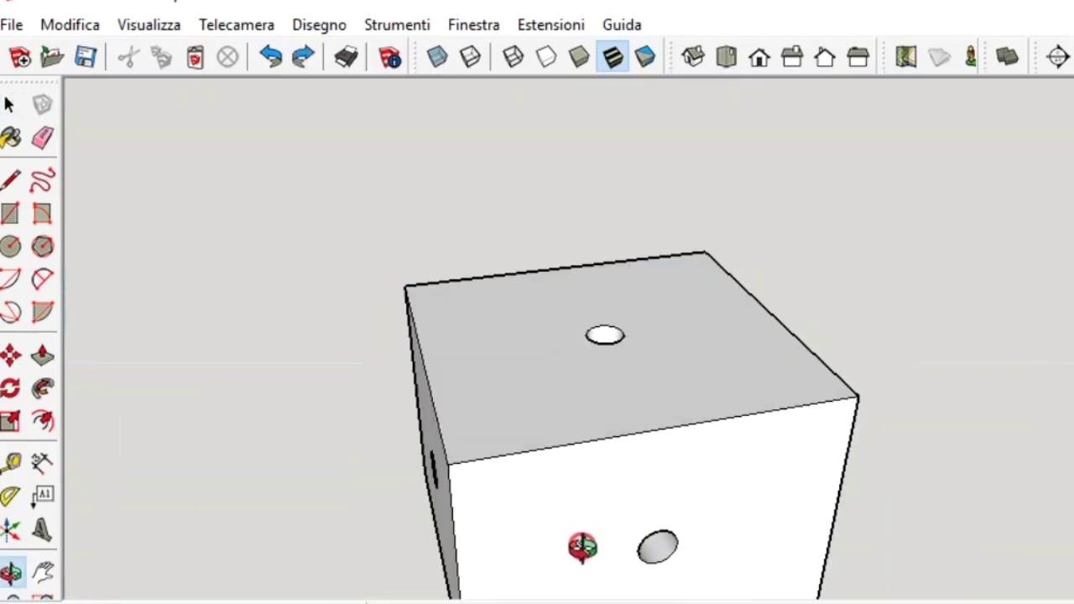
pyautogui.scroll(-5, 582, 546)
pyautogui.press('space')
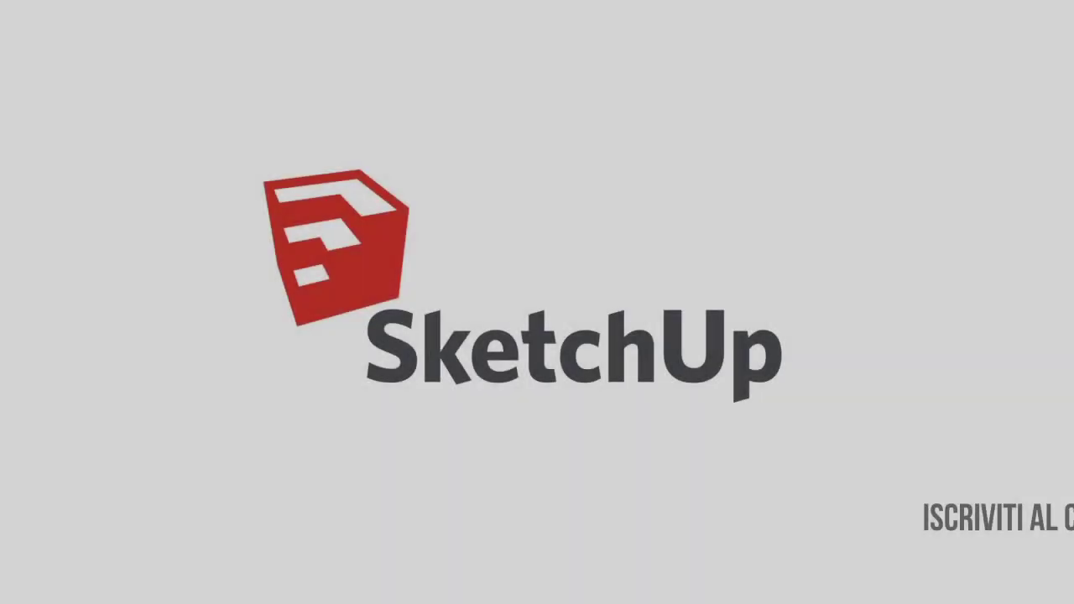